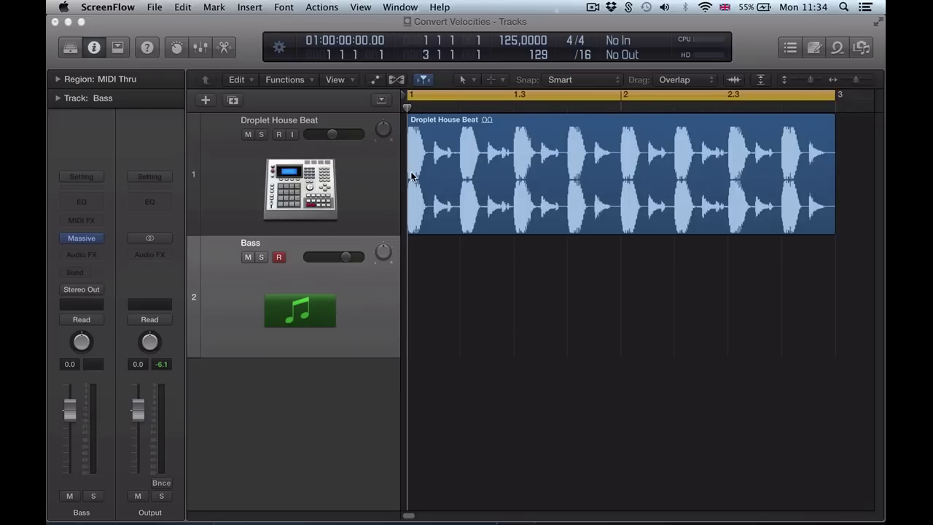
Audition the drum loop and open the Bass track's synth instrument window
{"action": "left_click", "coordinate": [514, 210]}
{"action": "key", "text": "space"}
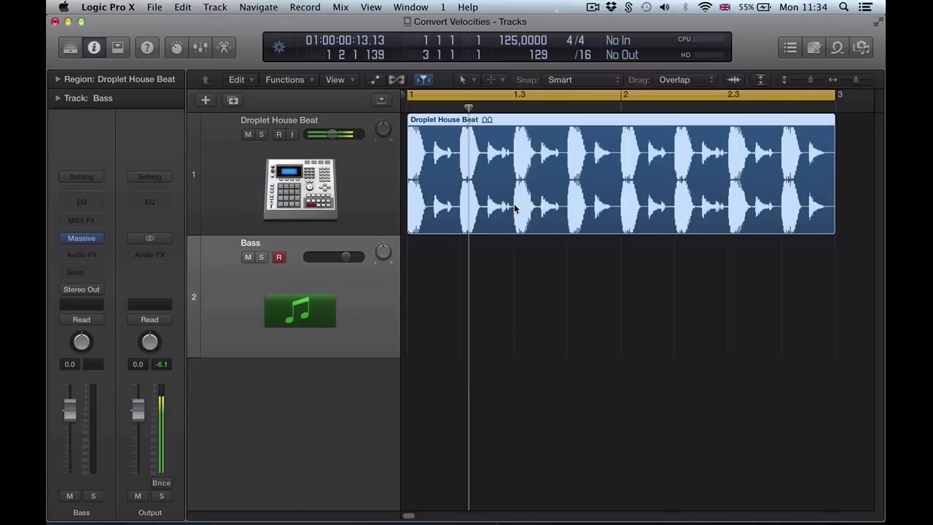
{"action": "key", "text": "space"}
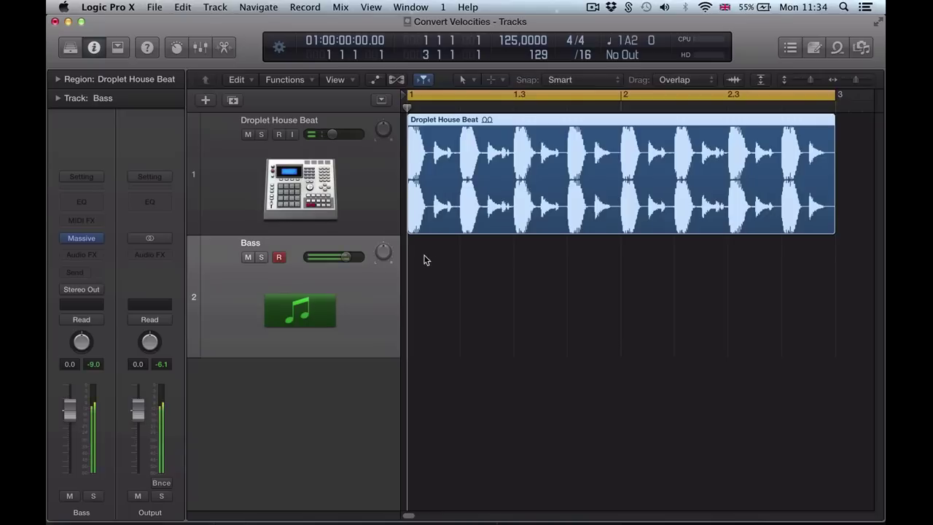
{"action": "left_click", "coordinate": [82, 238]}
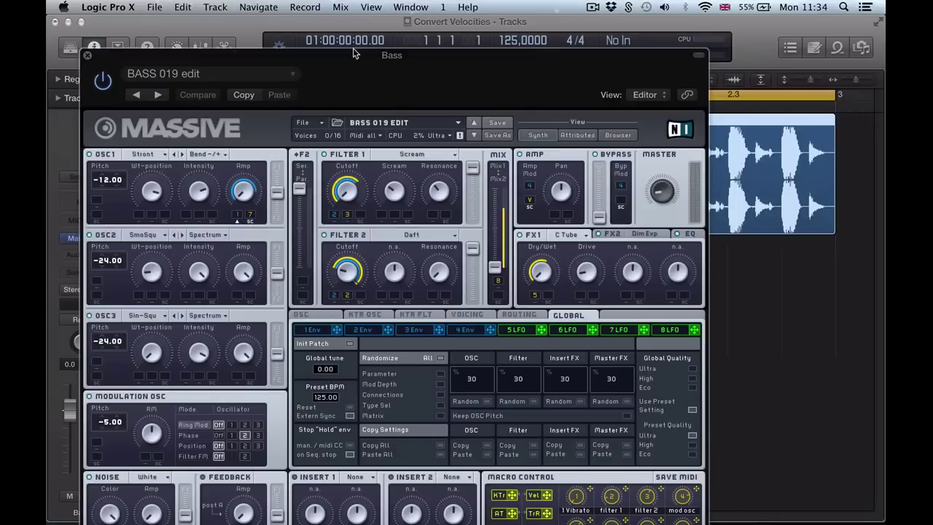
{"action": "left_click_drag", "start_coordinate": [353, 57], "coordinate": [387, 24]}
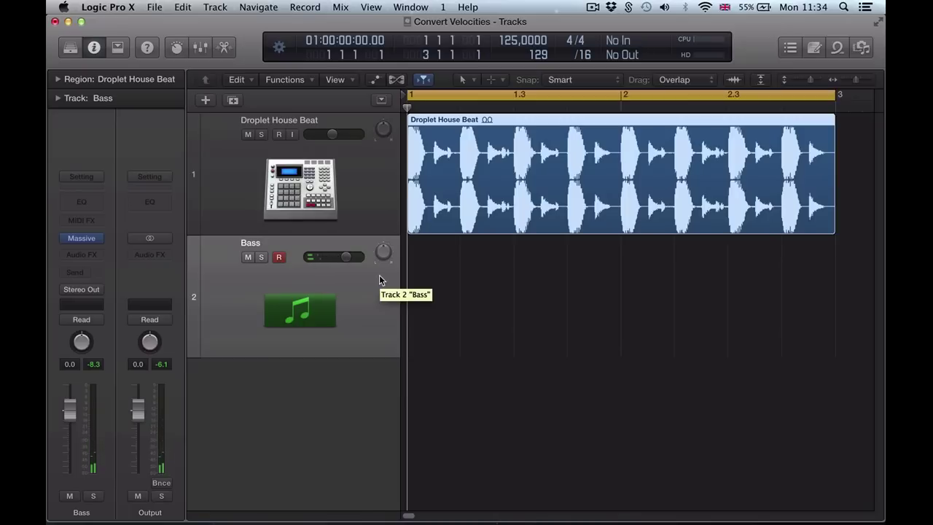
Record a bass part and open the new region in the Piano Roll
{"action": "key", "text": "r"}
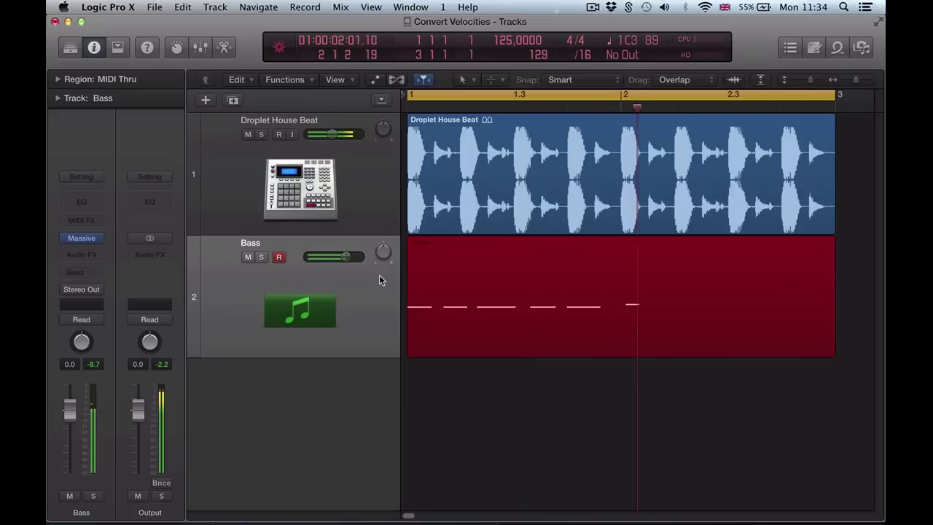
{"action": "key", "text": "space"}
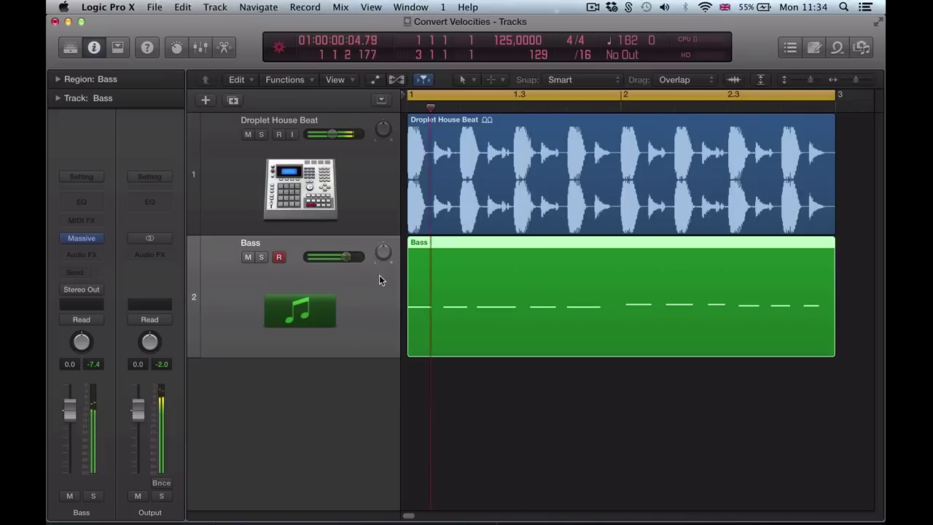
{"action": "double_click", "coordinate": [588, 306]}
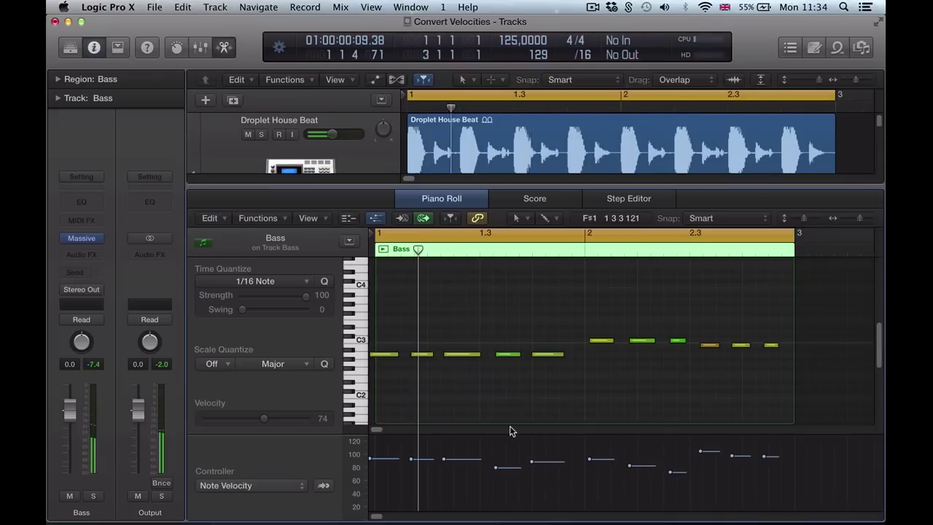
Quantize the bass notes to the grid and shift the third note slightly later
{"action": "key", "text": "q"}
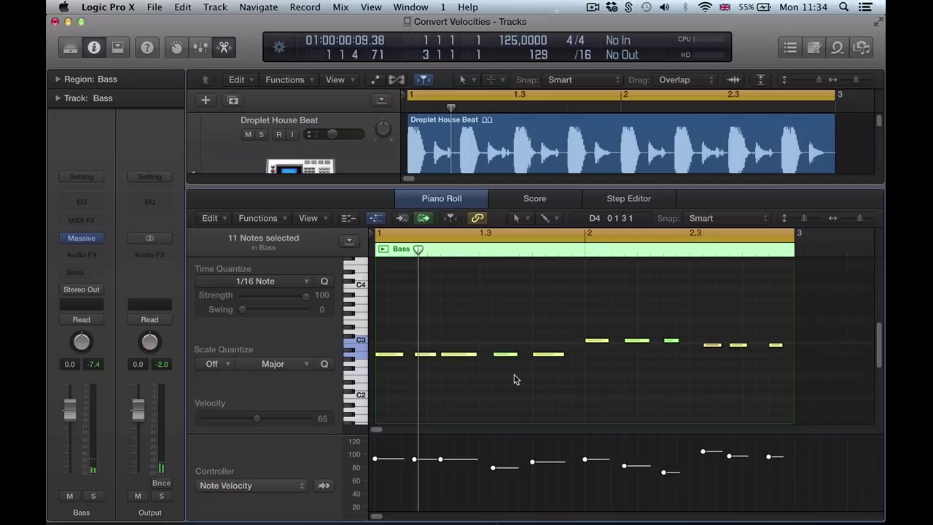
{"action": "key", "text": "space"}
{"action": "left_click", "coordinate": [514, 374]}
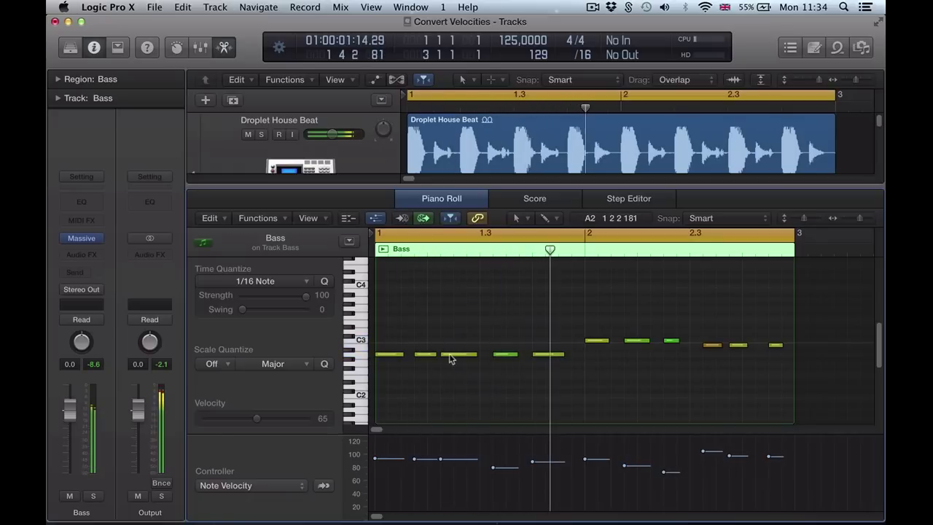
{"action": "left_click_drag", "start_coordinate": [450, 355], "coordinate": [458, 358]}
{"action": "left_click", "coordinate": [483, 390]}
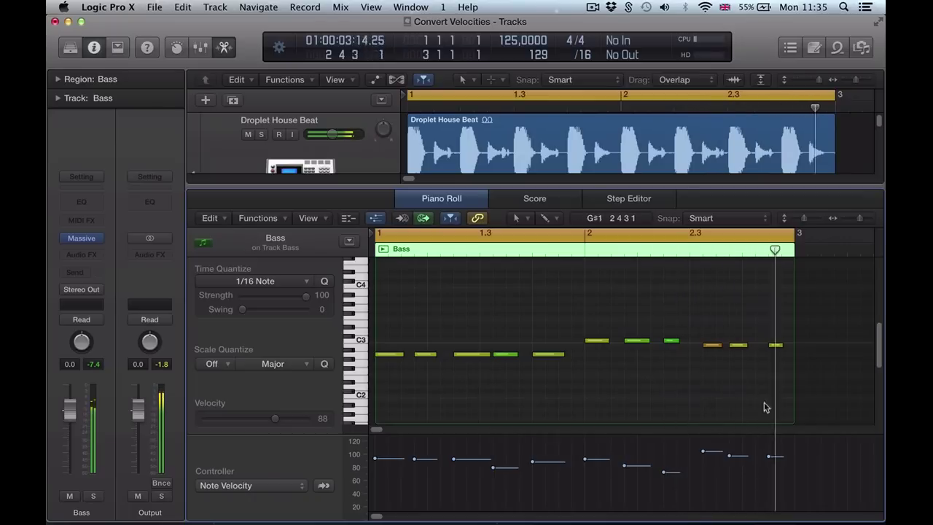
Reopen the selected Bass region in the Piano Roll, showing note velocities, and stop playback
{"action": "key", "text": "p"}
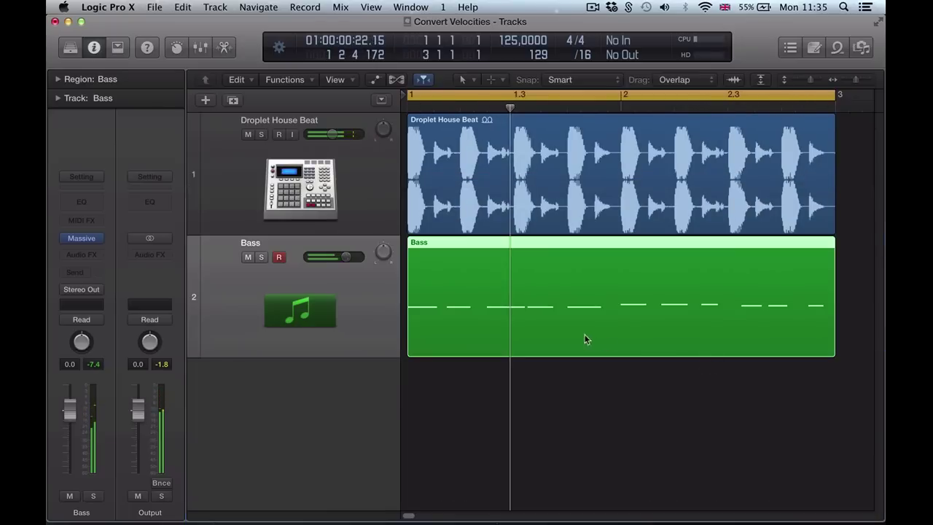
{"action": "left_click", "coordinate": [581, 339]}
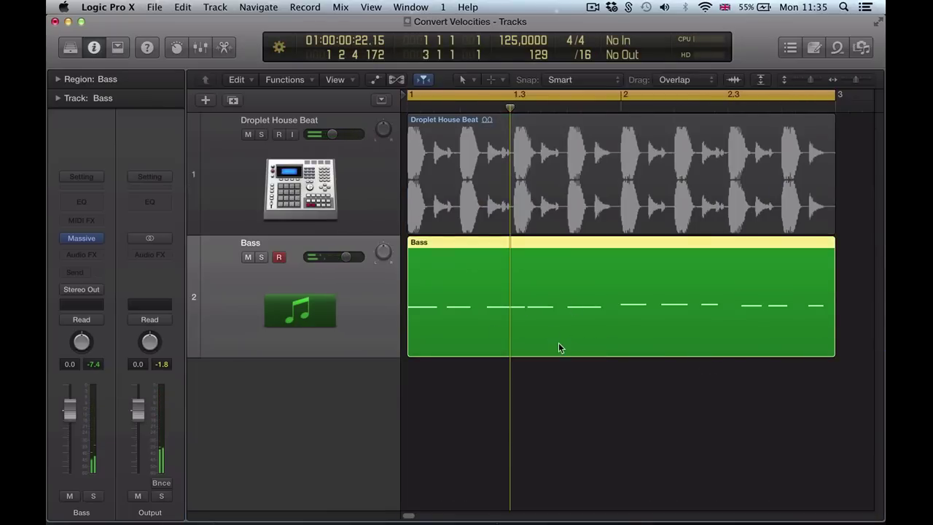
{"action": "key", "text": "p"}
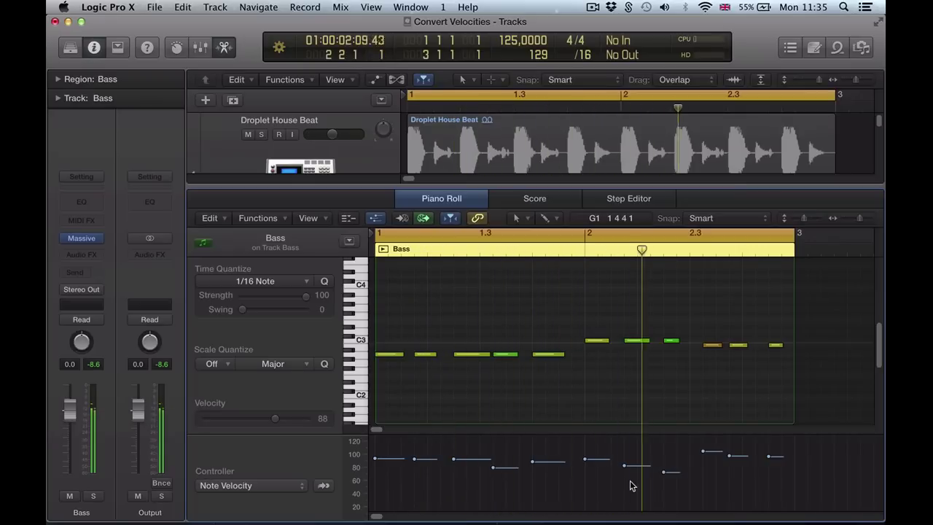
{"action": "key", "text": "space"}
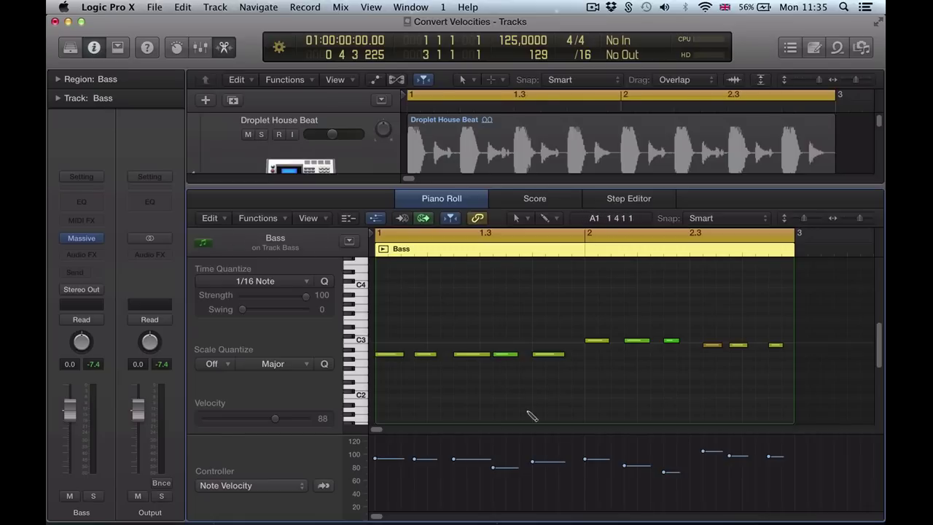
Apply a MIDI Transform Fixed Velocity of 109 to all eleven selected bass notes
{"action": "key", "text": "super+a"}
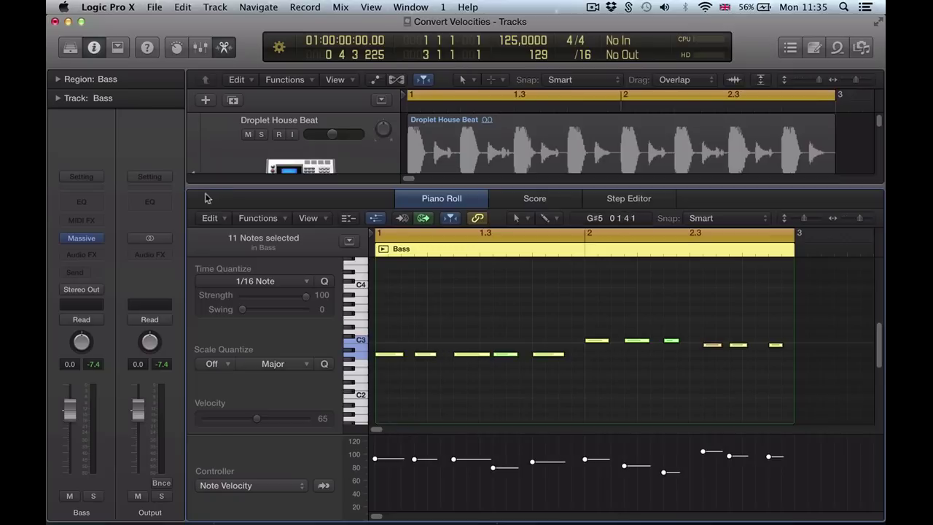
{"action": "left_click", "coordinate": [221, 221]}
{"action": "left_click", "coordinate": [247, 220]}
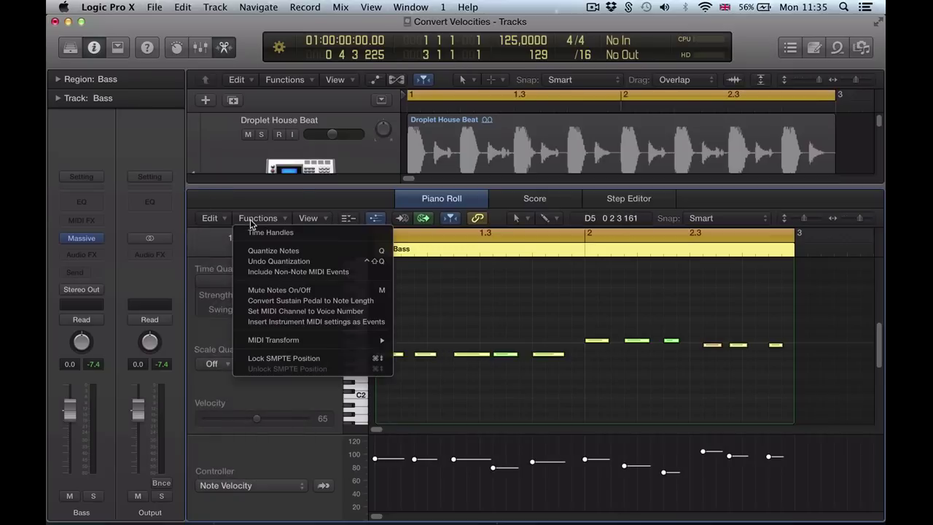
{"action": "mouse_move", "coordinate": [273, 339]}
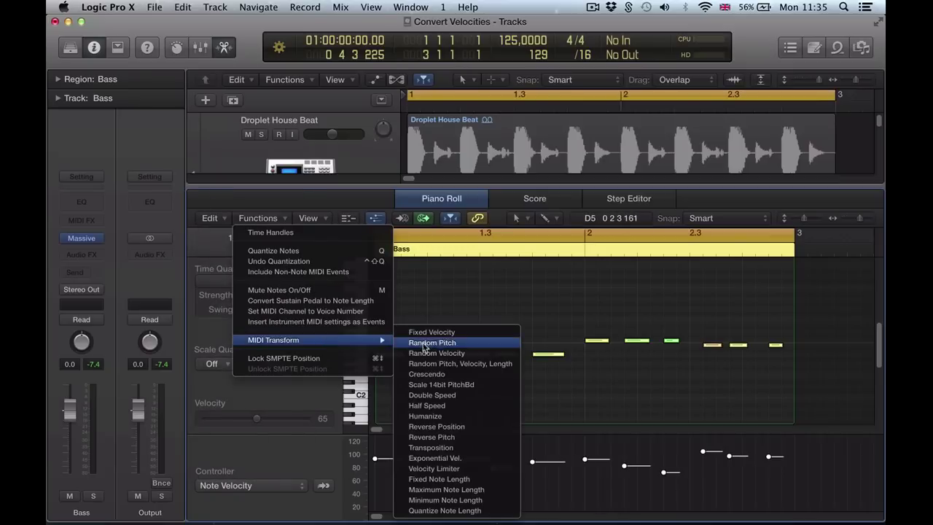
{"action": "left_click", "coordinate": [435, 333]}
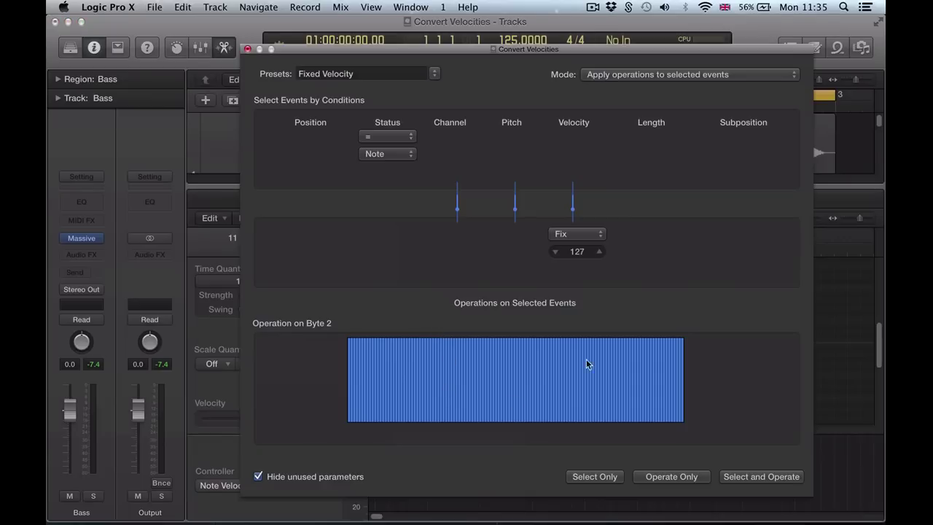
{"action": "left_click_drag", "start_coordinate": [577, 251], "coordinate": [576, 299]}
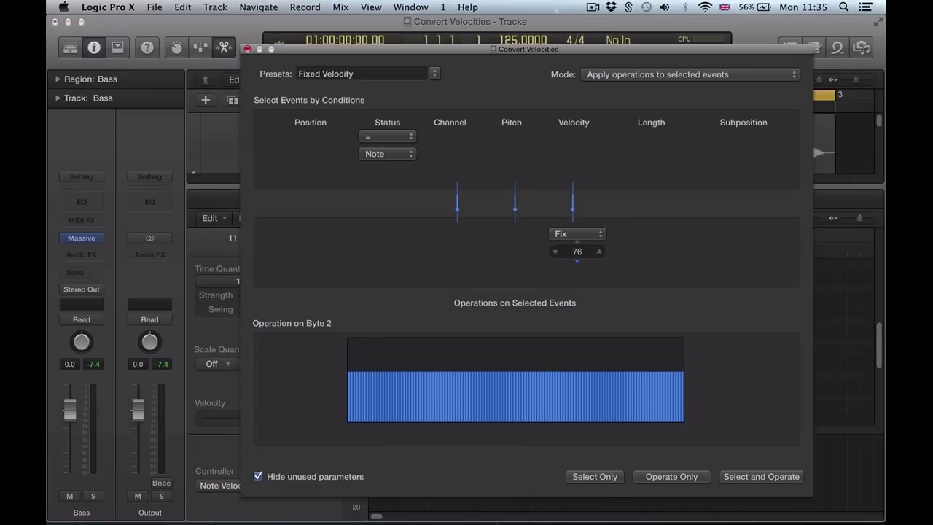
{"action": "left_click_drag", "start_coordinate": [577, 251], "coordinate": [577, 219]}
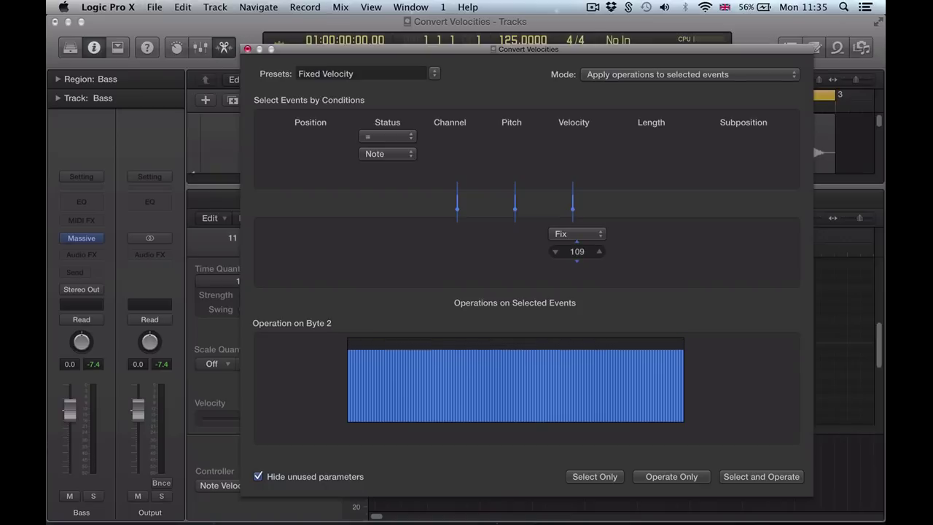
{"action": "left_click", "coordinate": [738, 478]}
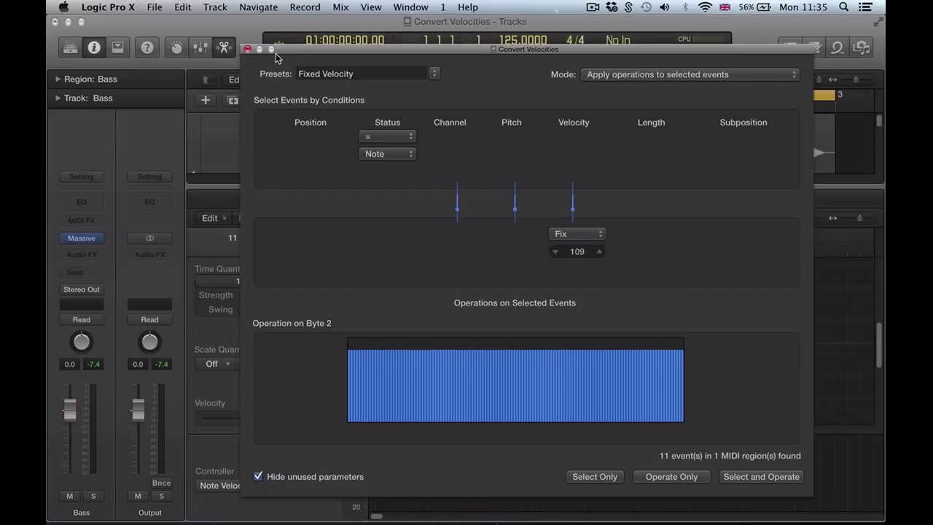
{"action": "left_click", "coordinate": [248, 48]}
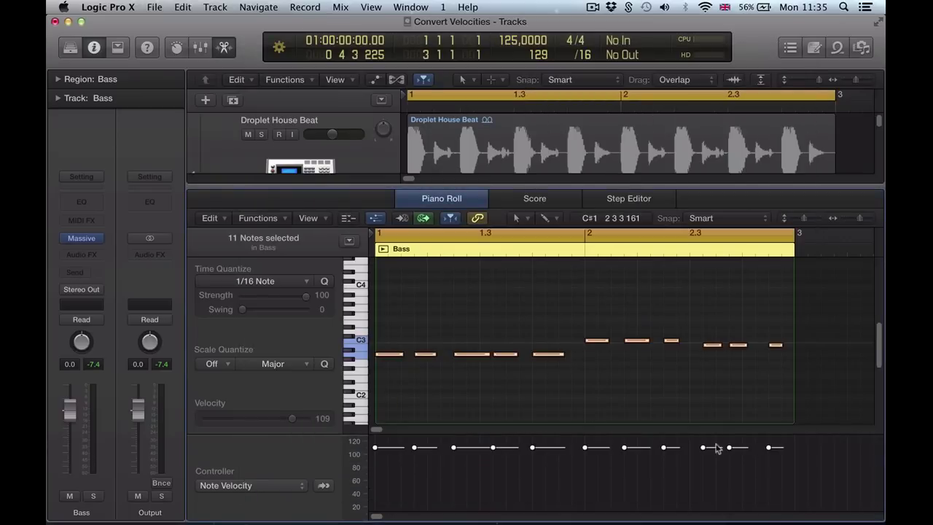
Undo the fixed velocity, try lowering two notes' velocities, then undo that too
{"action": "key", "text": "super+z"}
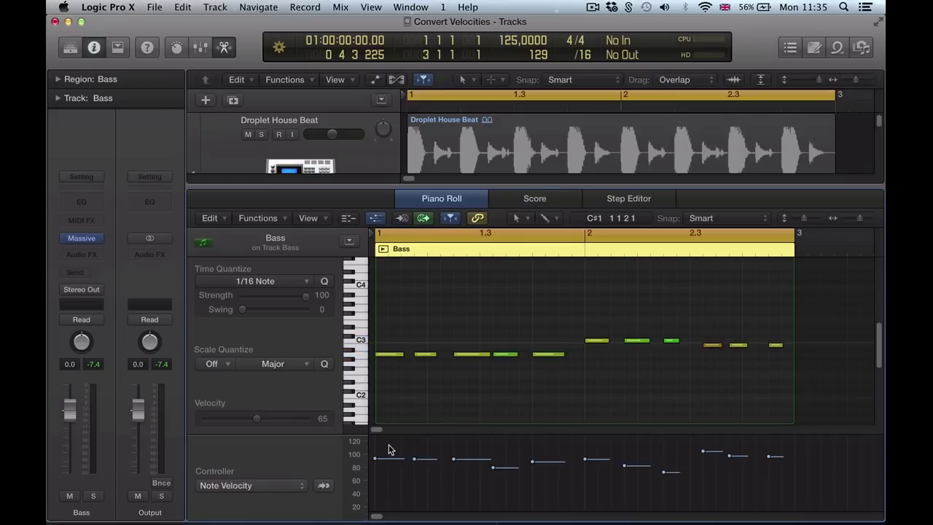
{"action": "key", "text": "super+a"}
{"action": "mouse_move", "coordinate": [375, 457]}
{"action": "left_mouse_down"}
{"action": "mouse_move", "coordinate": [411, 453]}
{"action": "mouse_move", "coordinate": [408, 487]}
{"action": "mouse_move", "coordinate": [489, 478]}
{"action": "left_mouse_up"}
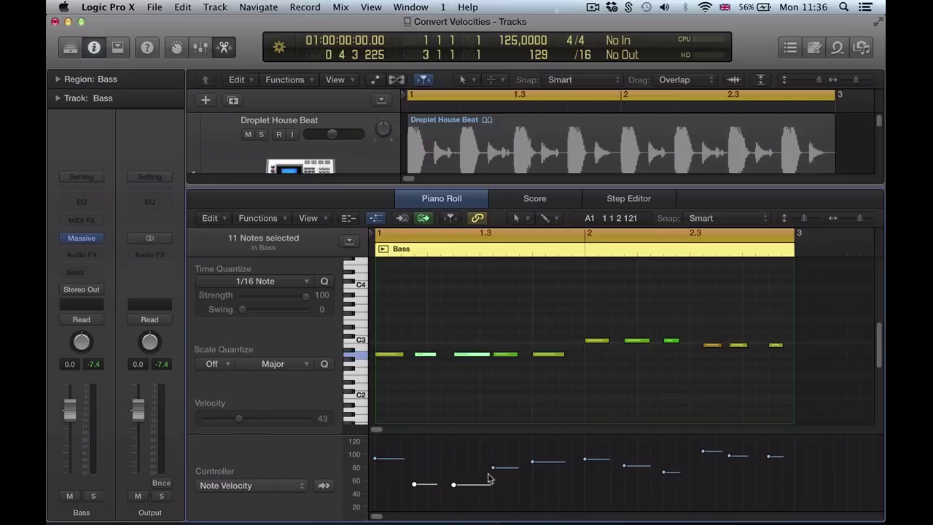
{"action": "key", "text": "super+z"}
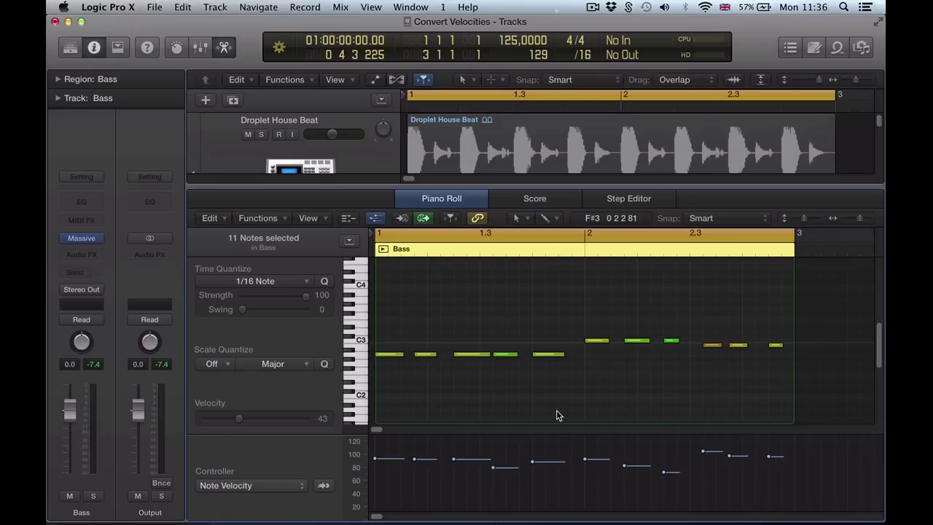
Select all notes and try the Piano Roll tools, ending on the Pointer tool
{"action": "key", "text": "super+a"}
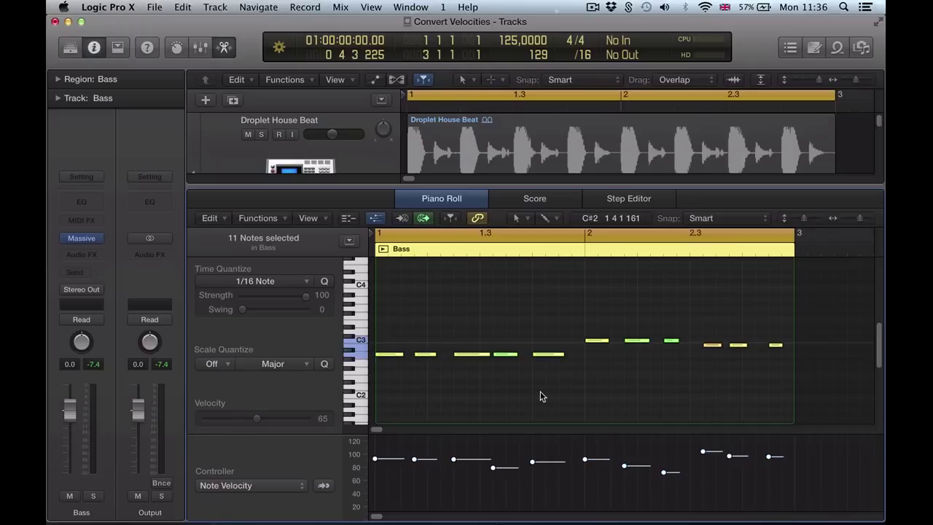
{"action": "key", "text": "t"}
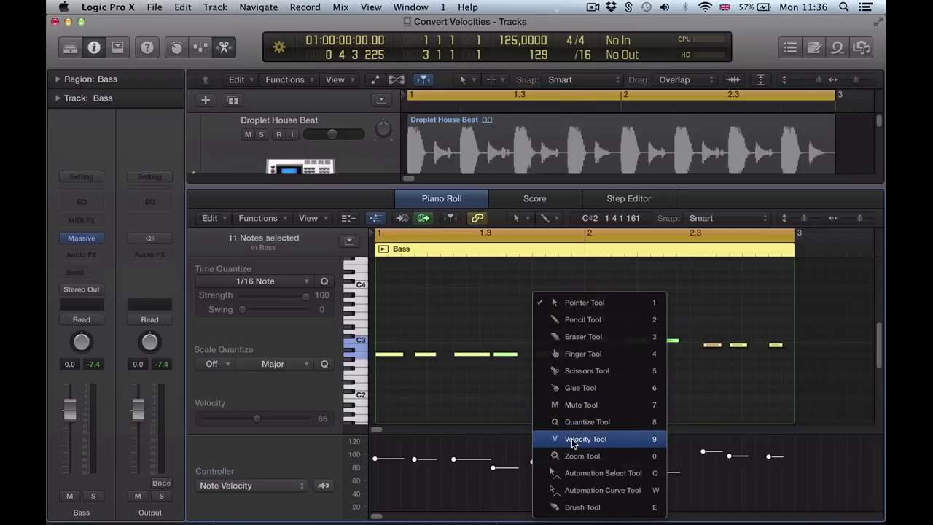
{"action": "left_click", "coordinate": [583, 439]}
{"action": "left_click", "coordinate": [533, 396]}
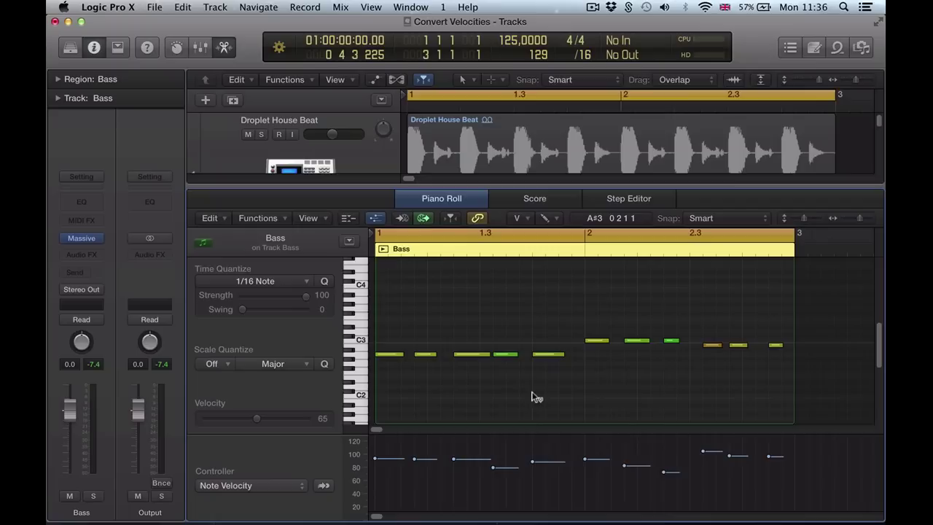
{"action": "key", "text": "t"}
{"action": "key", "text": "Escape"}
{"action": "key", "text": "t"}
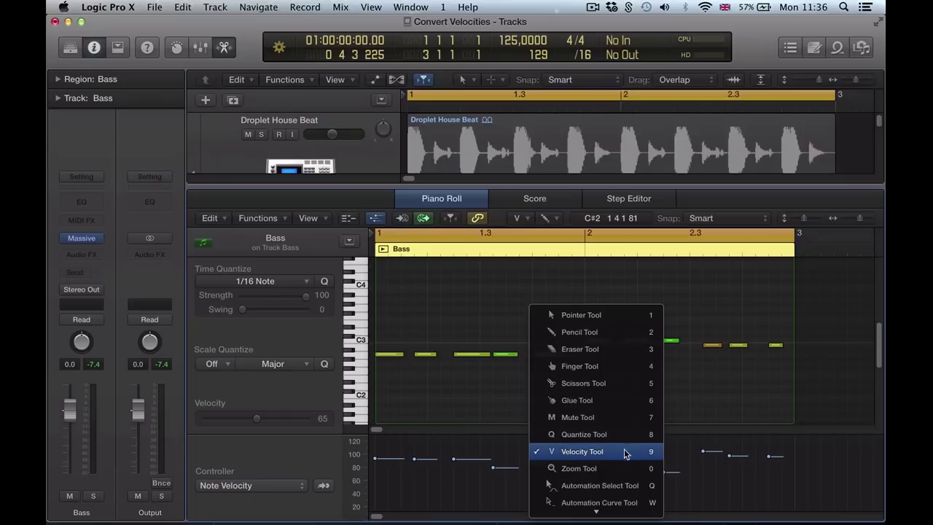
{"action": "key", "text": "1"}
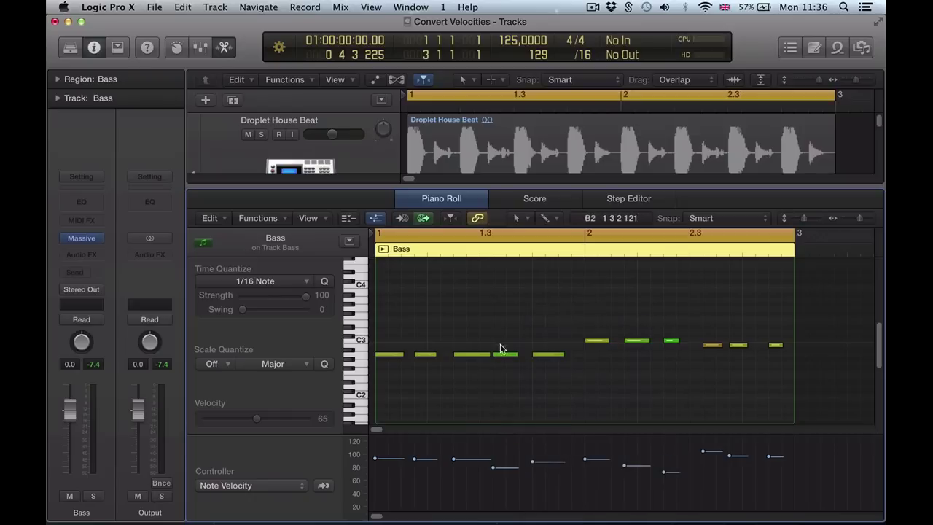
Drop the A2 note's velocity to 62, then restore it to 84
{"action": "left_click", "coordinate": [543, 356]}
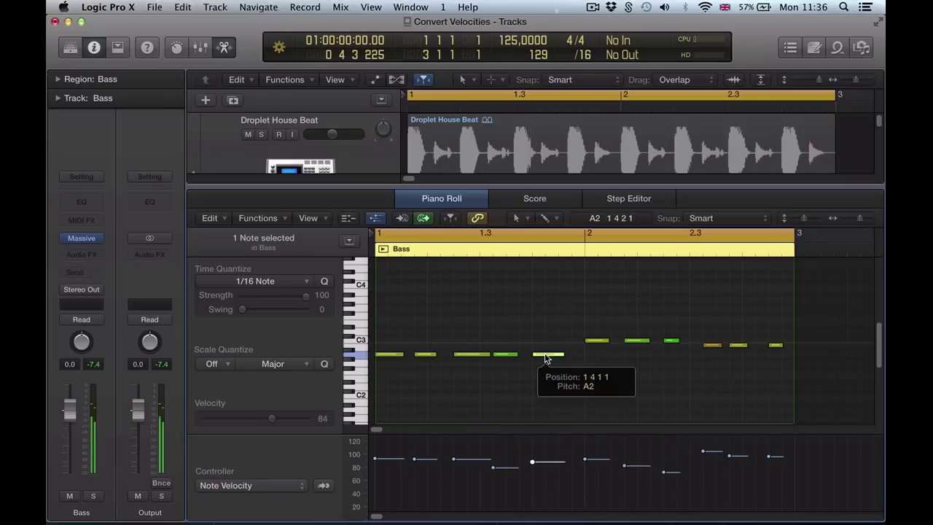
{"action": "mouse_move", "coordinate": [545, 358]}
{"action": "left_mouse_down"}
{"action": "mouse_move", "coordinate": [558, 386]}
{"action": "mouse_move", "coordinate": [552, 374]}
{"action": "left_mouse_up"}
{"action": "key", "text": "t"}
{"action": "key", "text": "9"}
{"action": "left_click", "coordinate": [552, 376]}
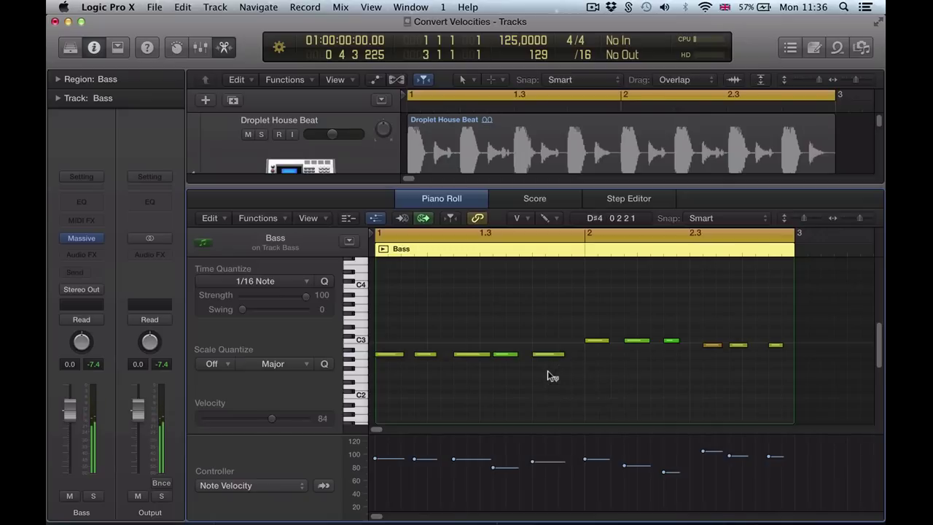
Try setting all notes to velocity 80, undo it, and reselect every note
{"action": "key", "text": "super"}
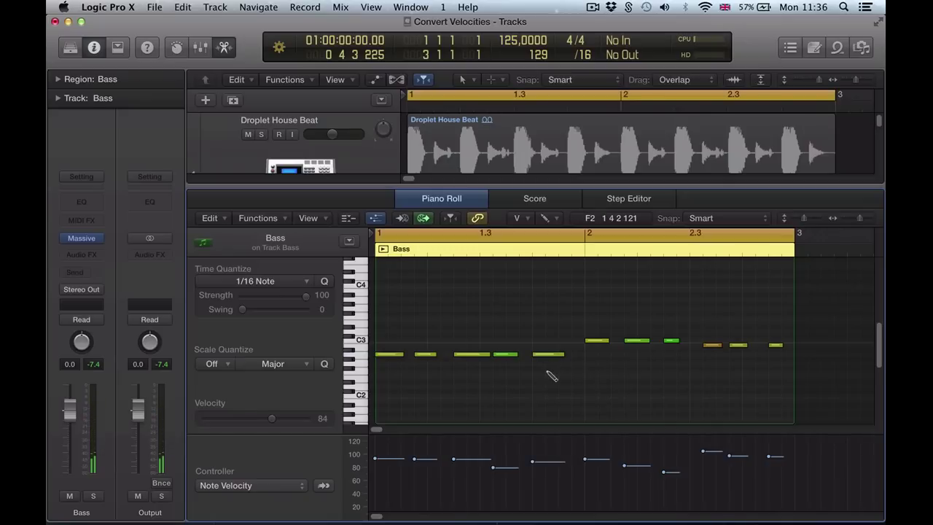
{"action": "key", "text": "super+a"}
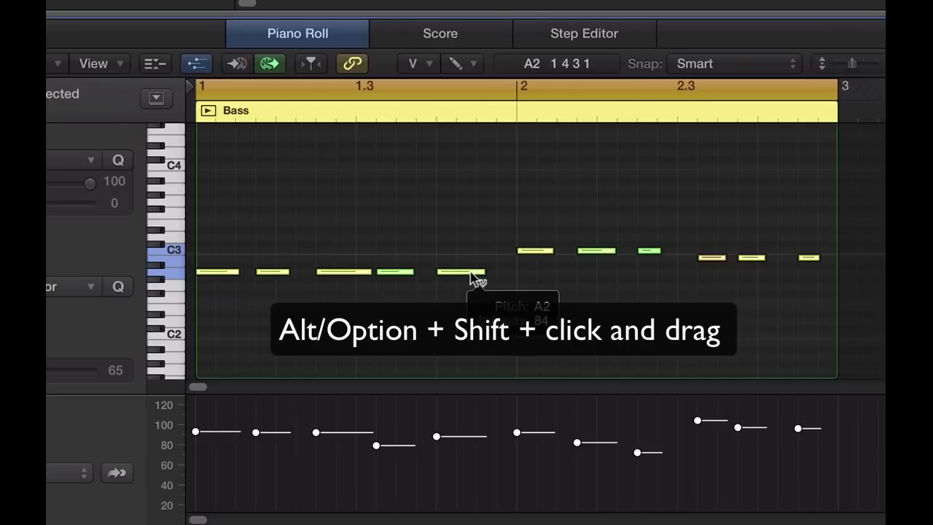
{"action": "left_click_drag", "start_coordinate": [472, 277], "coordinate": [475, 287]}
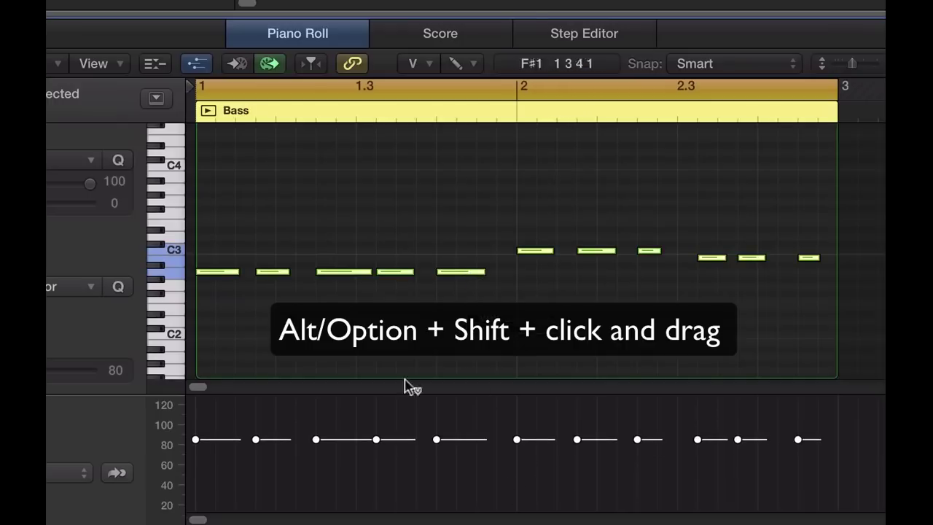
{"action": "key", "text": "ctrl+z"}
{"action": "left_click", "coordinate": [474, 338]}
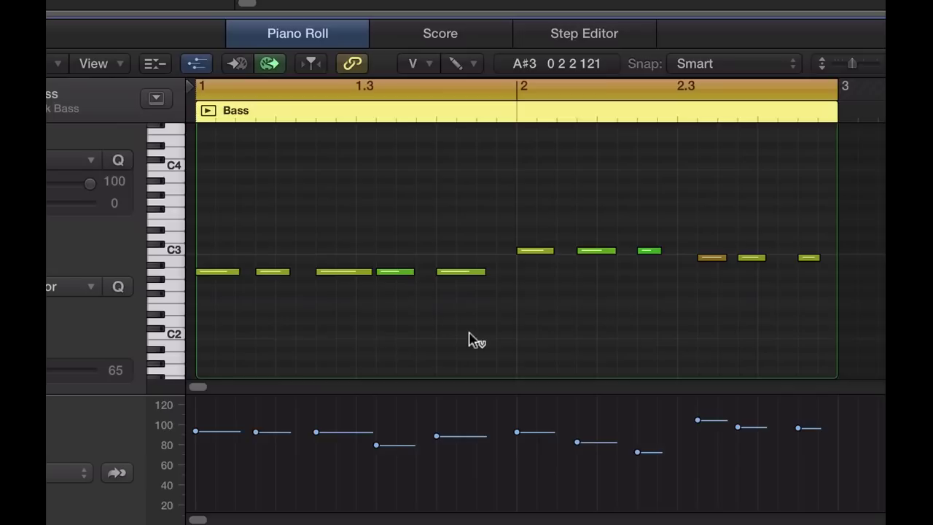
{"action": "key", "text": "ctrl+a"}
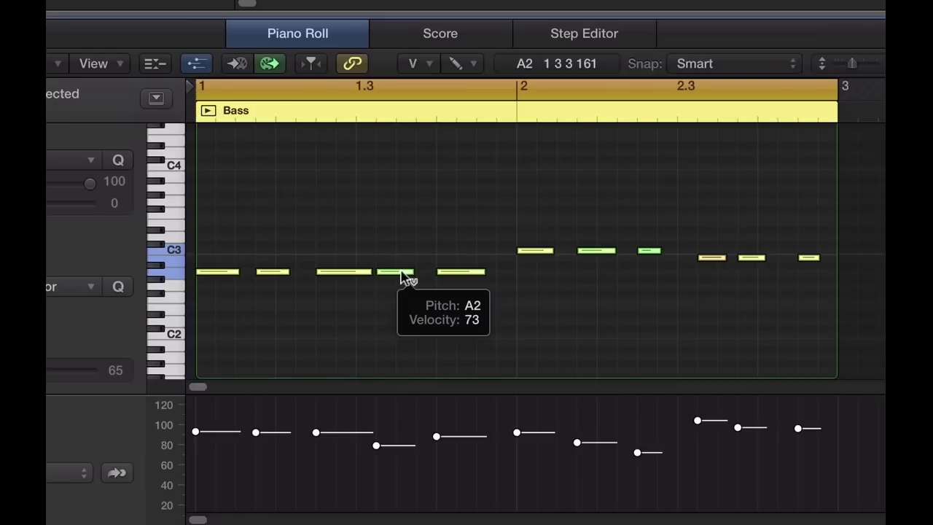
Raise all eleven notes to velocity 127, deselect, and start playback
{"action": "mouse_move", "coordinate": [407, 277]}
{"action": "left_mouse_down"}
{"action": "mouse_move", "coordinate": [407, 286]}
{"action": "mouse_move", "coordinate": [381, 89]}
{"action": "left_mouse_up"}
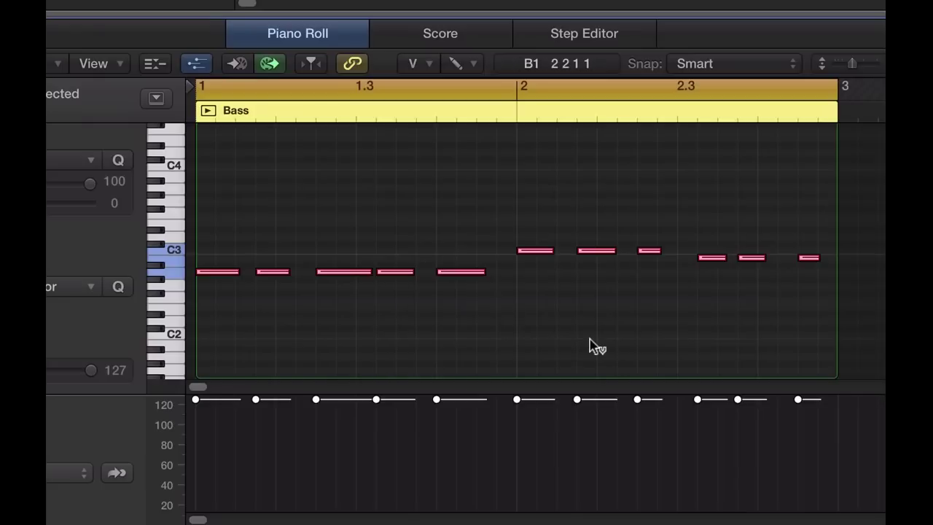
{"action": "key", "text": "Escape"}
{"action": "key", "text": "Escape"}
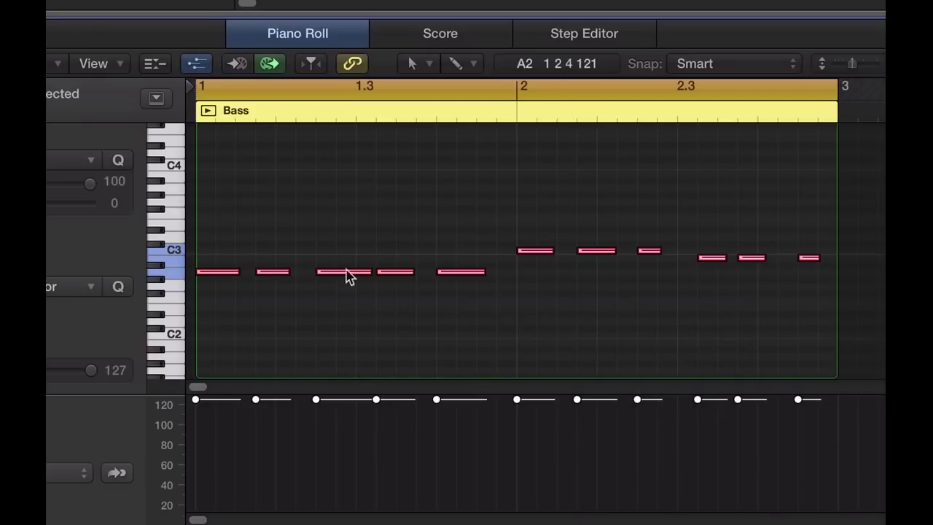
{"action": "left_click", "coordinate": [365, 319]}
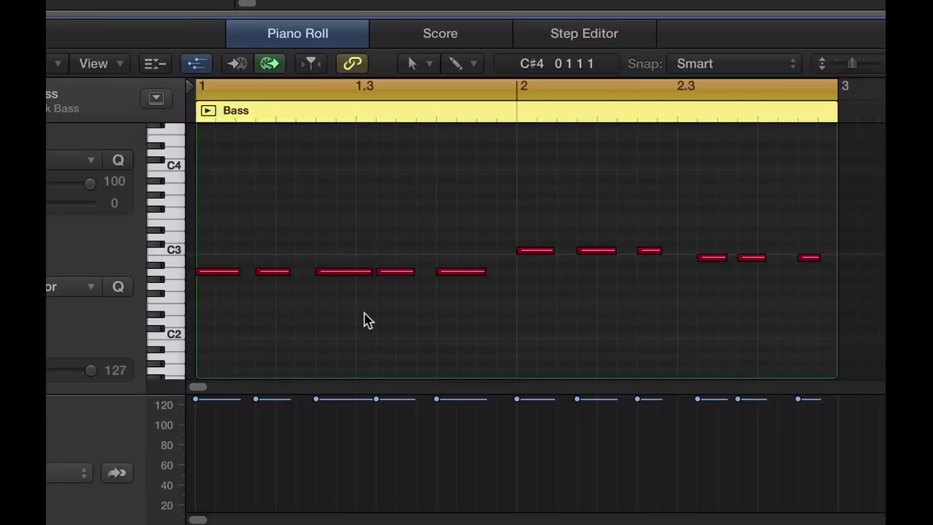
{"action": "key", "text": "space"}
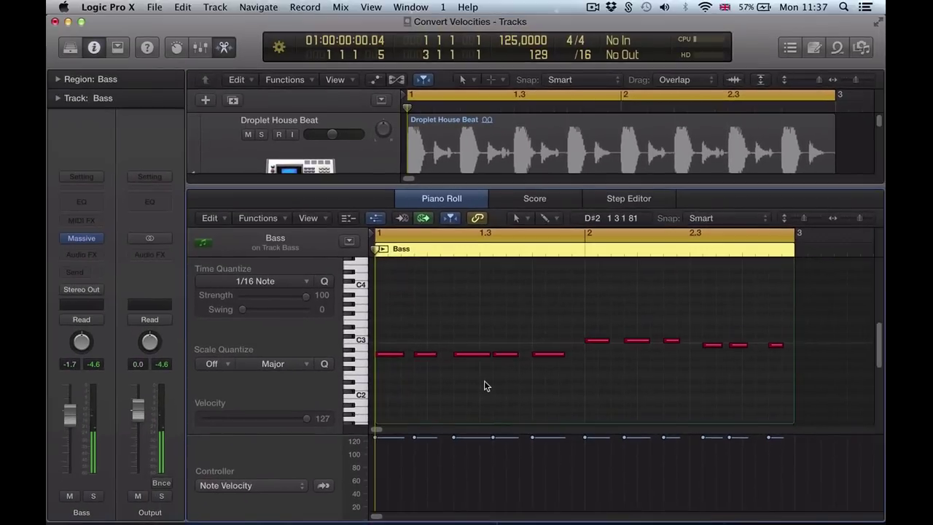
Close the Piano Roll and play the full-velocity Bass region with the drums
{"action": "key", "text": "e"}
{"action": "key", "text": "space"}
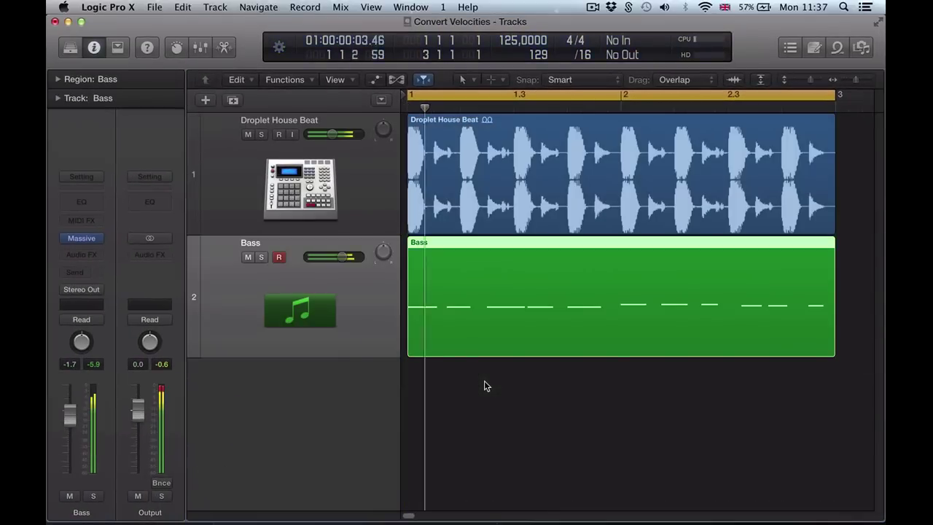